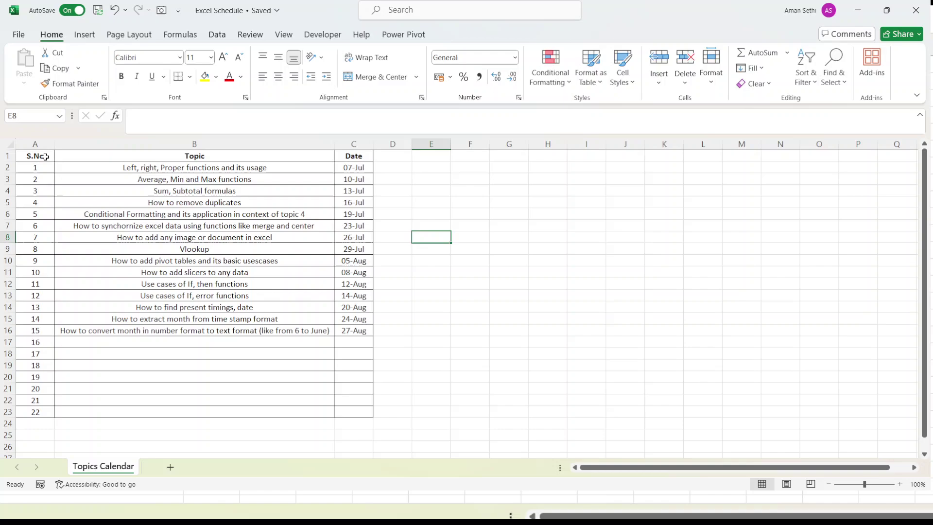
{"action": "left_click_drag", "start_coordinate": [46, 157], "coordinate": [295, 247]}
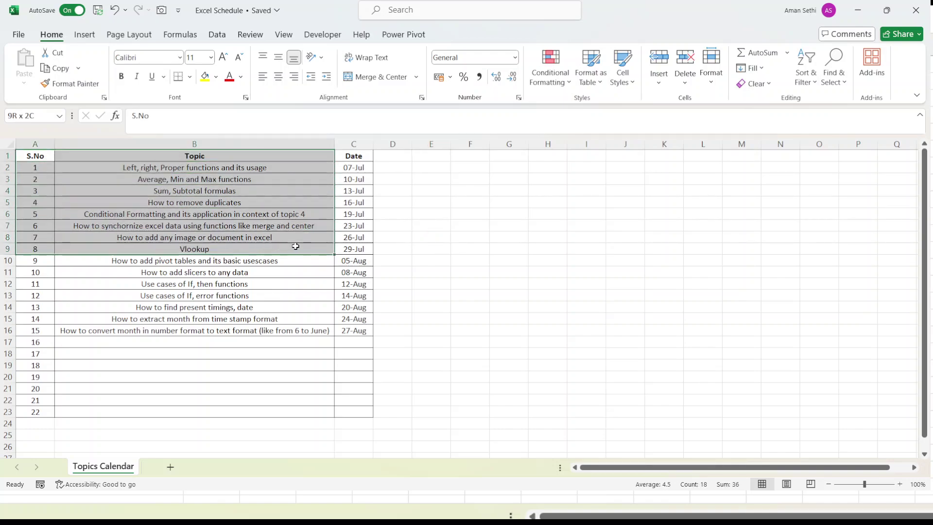
{"action": "mouse_move", "coordinate": [295, 247]}
{"action": "left_mouse_down"}
{"action": "mouse_move", "coordinate": [333, 298]}
{"action": "mouse_move", "coordinate": [337, 353]}
{"action": "left_mouse_up"}
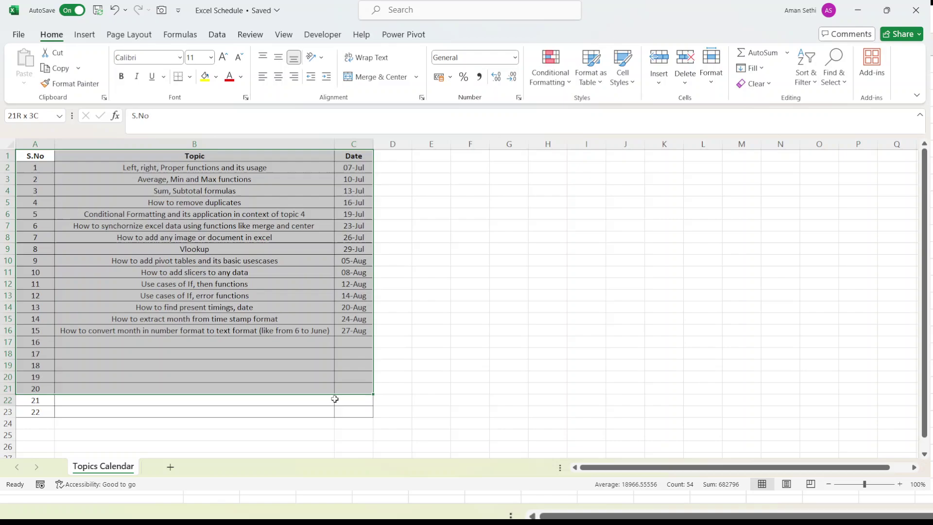
{"action": "left_click_drag", "start_coordinate": [337, 353], "coordinate": [342, 409]}
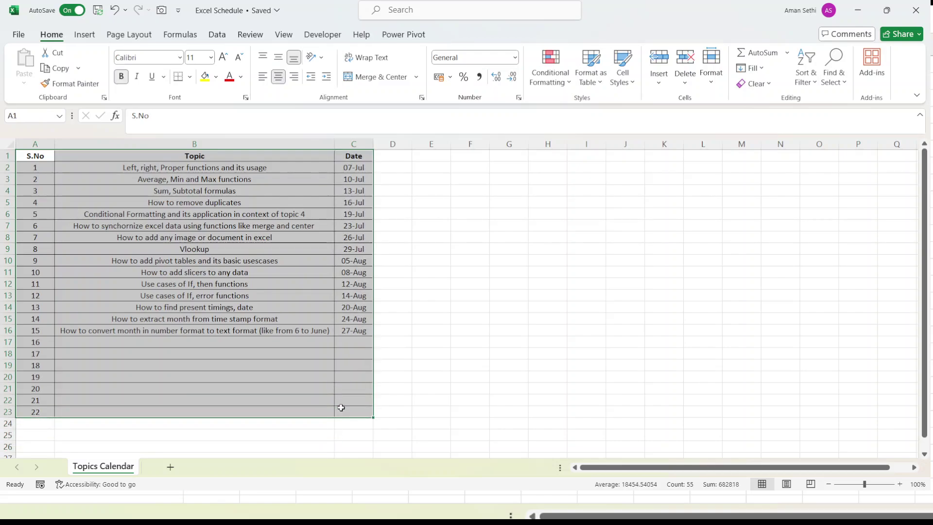
{"action": "left_click", "coordinate": [259, 309]}
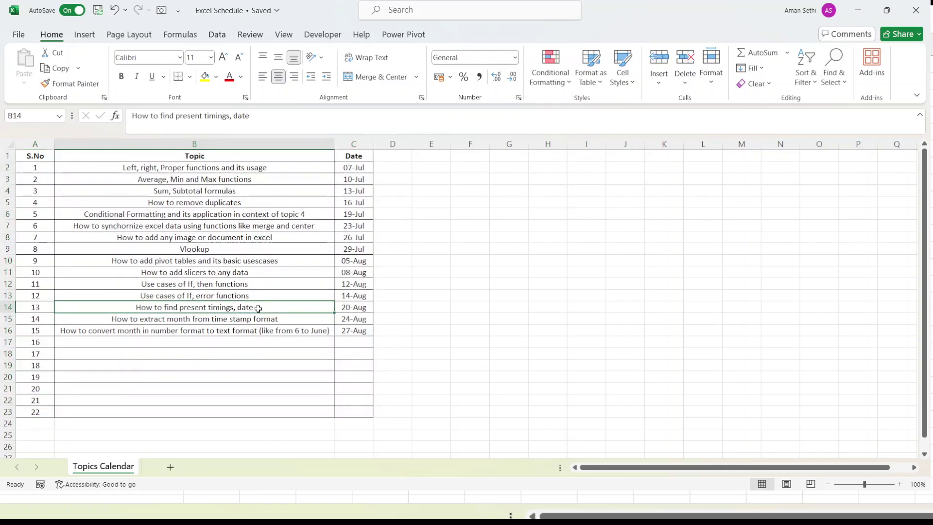
{"action": "left_click", "coordinate": [168, 178]}
{"action": "left_click", "coordinate": [148, 166]}
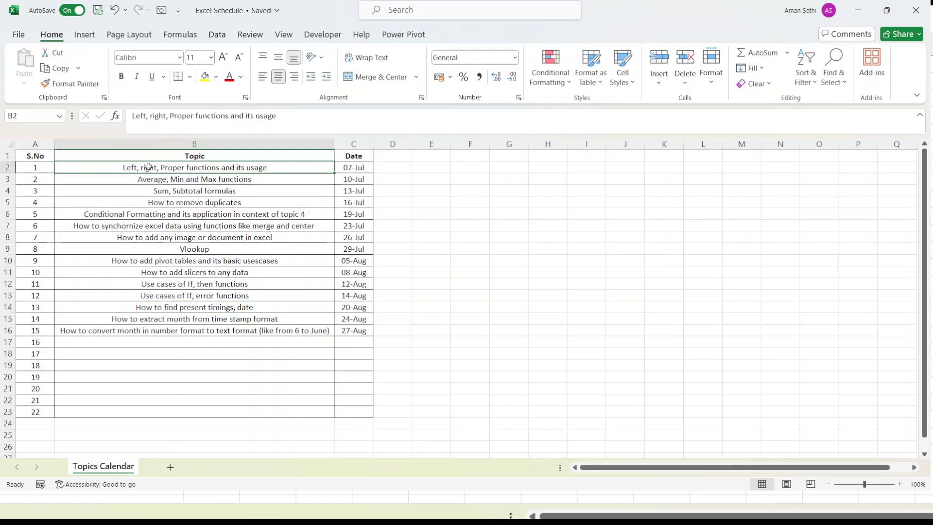
{"action": "left_click", "coordinate": [143, 179]}
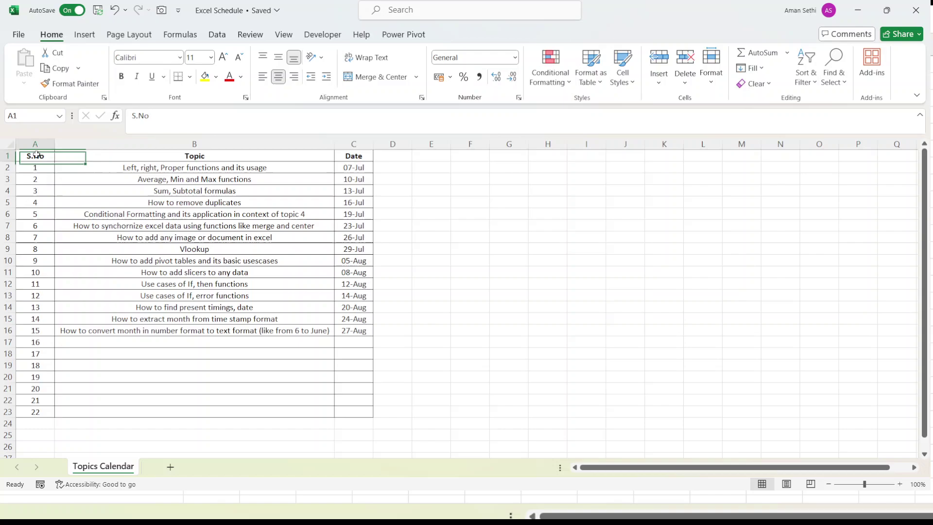
{"action": "mouse_move", "coordinate": [36, 155]}
{"action": "left_mouse_down"}
{"action": "mouse_move", "coordinate": [156, 169]}
{"action": "mouse_move", "coordinate": [262, 280]}
{"action": "left_mouse_up"}
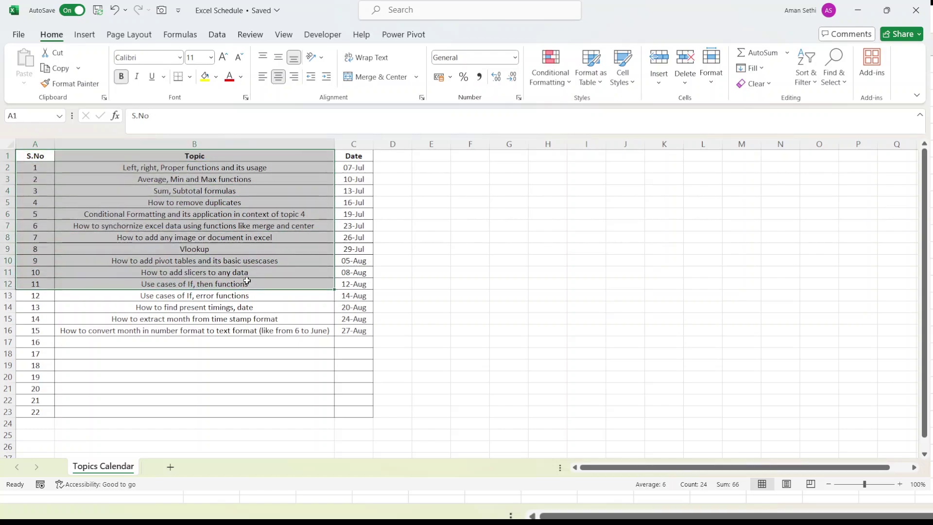
{"action": "left_click", "coordinate": [279, 224]}
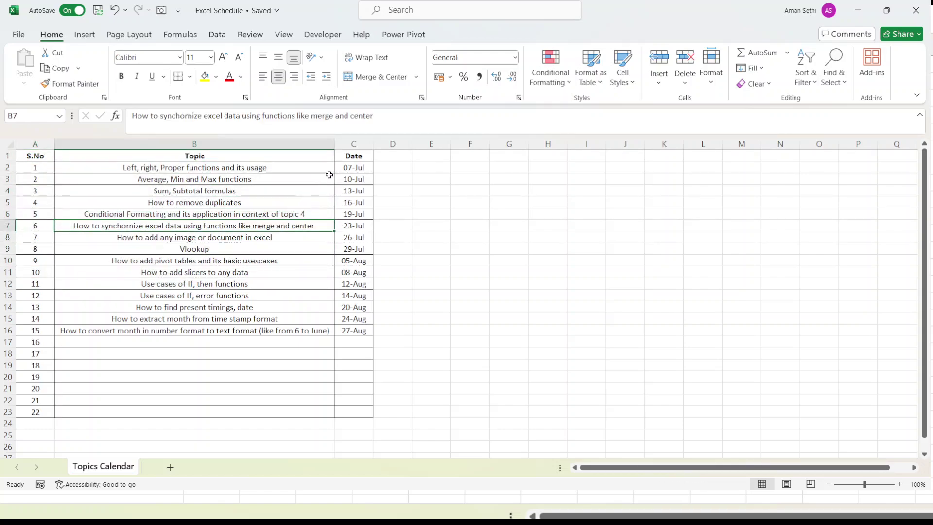
{"action": "left_click", "coordinate": [349, 168]}
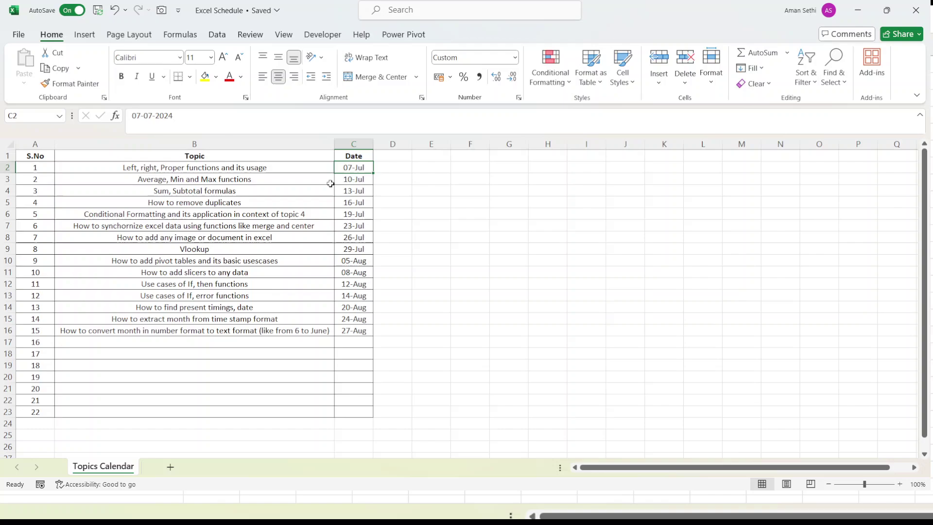
{"action": "left_click", "coordinate": [285, 168]}
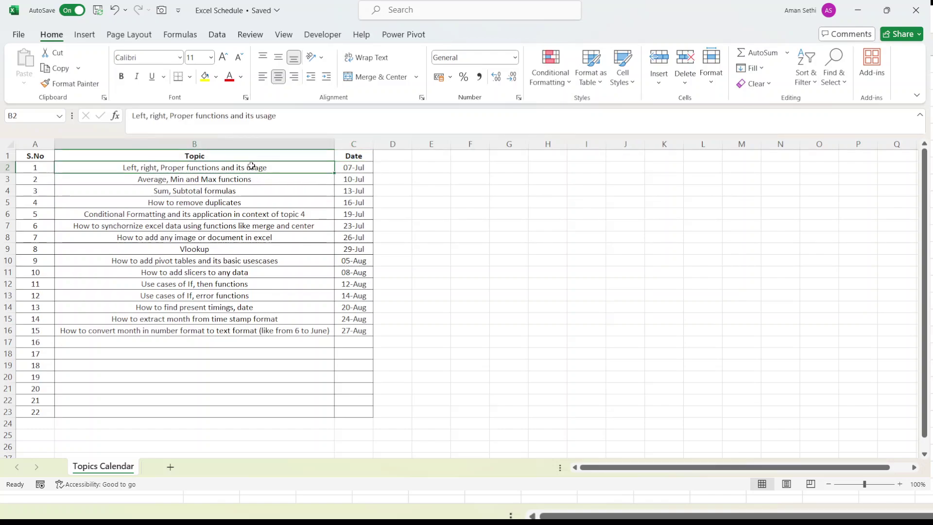
{"action": "left_click_drag", "start_coordinate": [247, 169], "coordinate": [235, 332]}
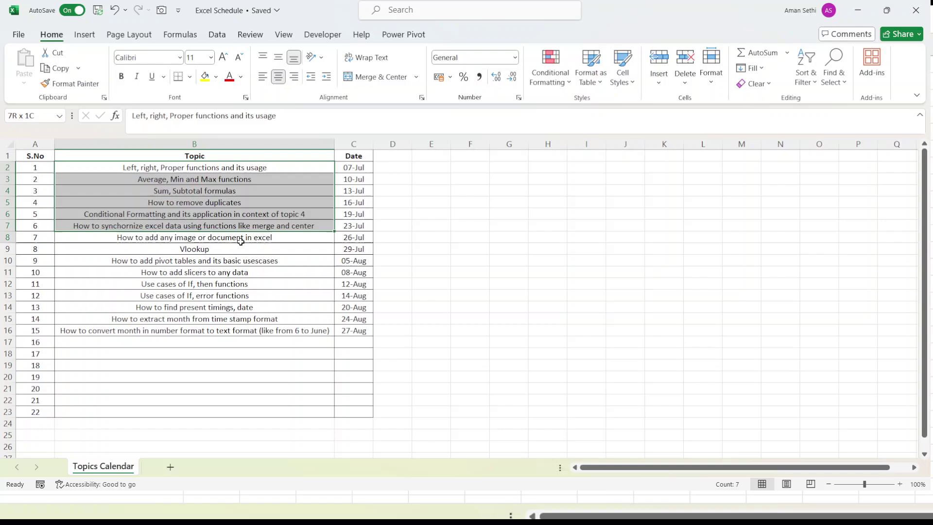
{"action": "left_click", "coordinate": [246, 274]}
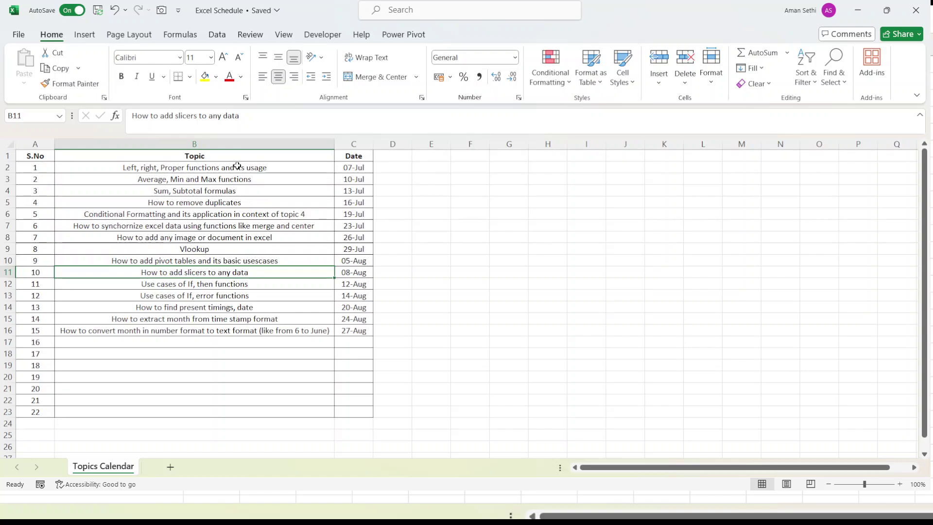
{"action": "left_click_drag", "start_coordinate": [237, 168], "coordinate": [230, 330]}
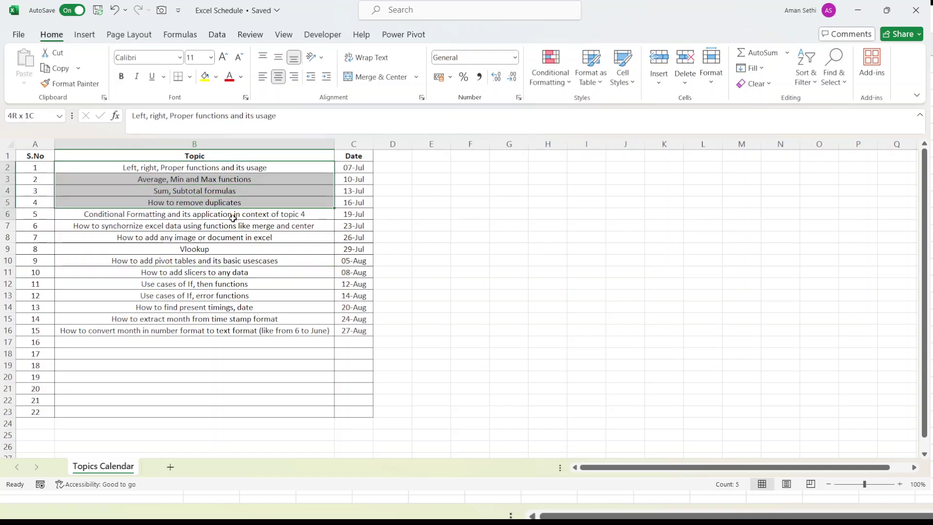
{"action": "left_click", "coordinate": [238, 294]}
{"action": "left_click", "coordinate": [213, 343]}
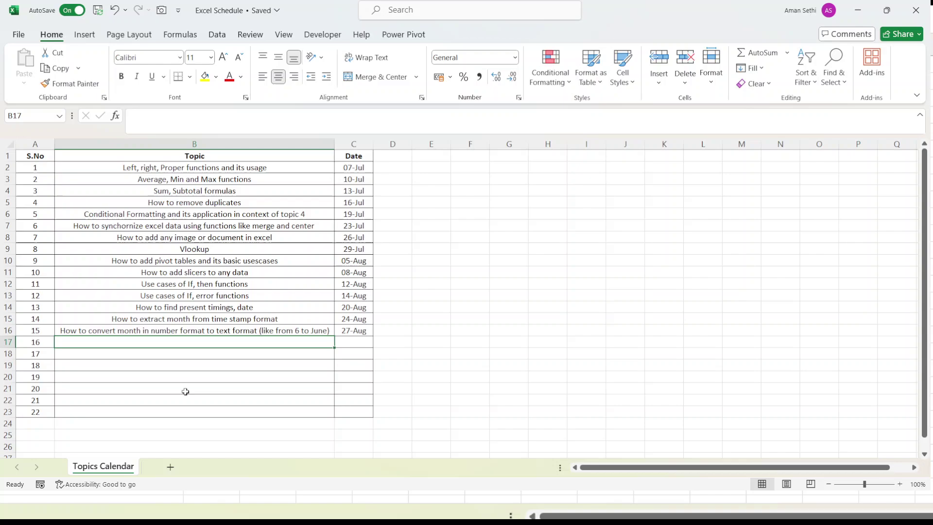
{"action": "left_click", "coordinate": [263, 257]}
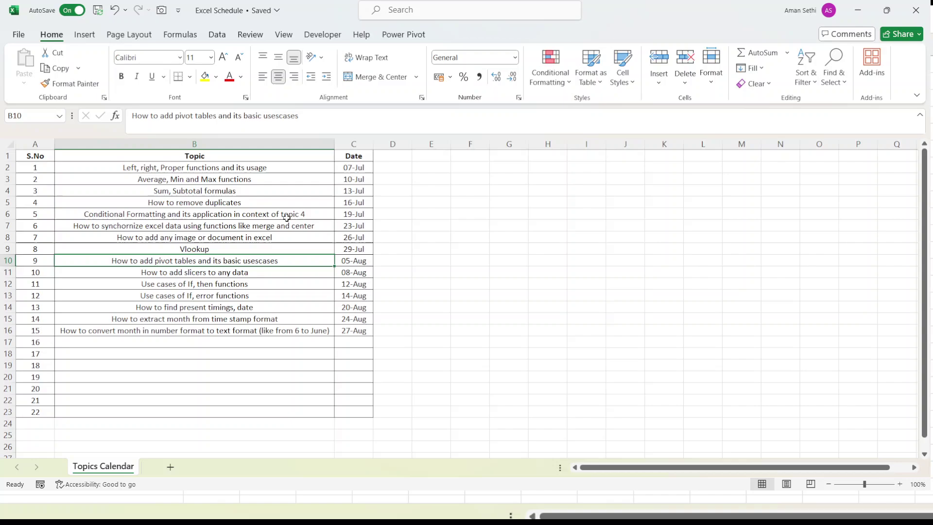
{"action": "left_click_drag", "start_coordinate": [284, 167], "coordinate": [284, 191]}
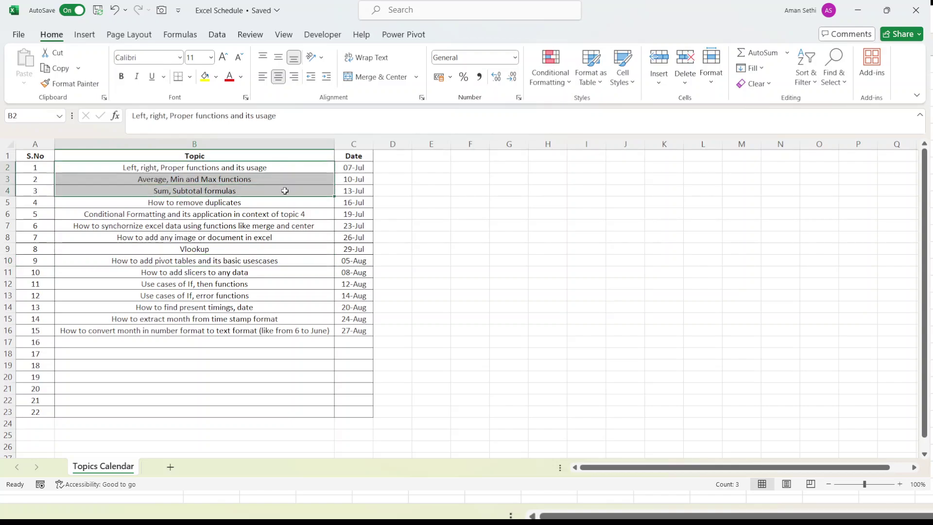
{"action": "left_click", "coordinate": [359, 191]}
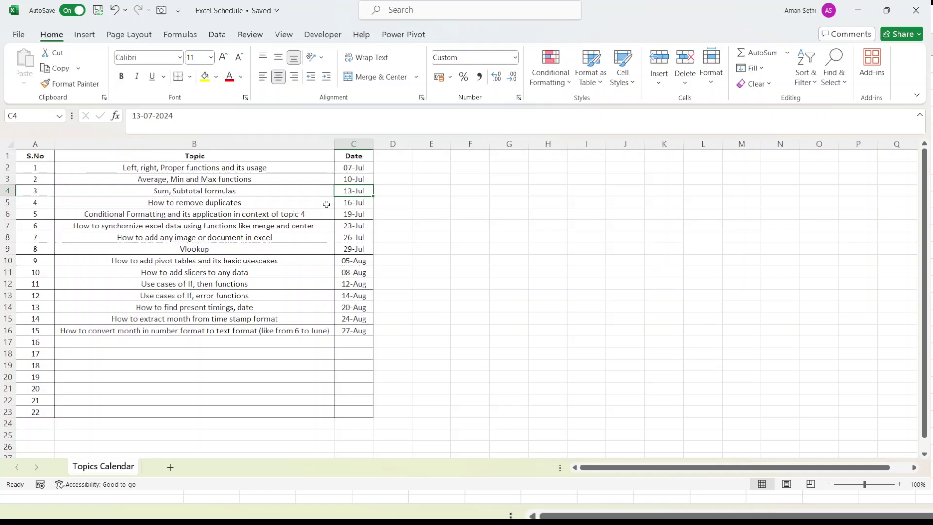
{"action": "left_click", "coordinate": [311, 205]}
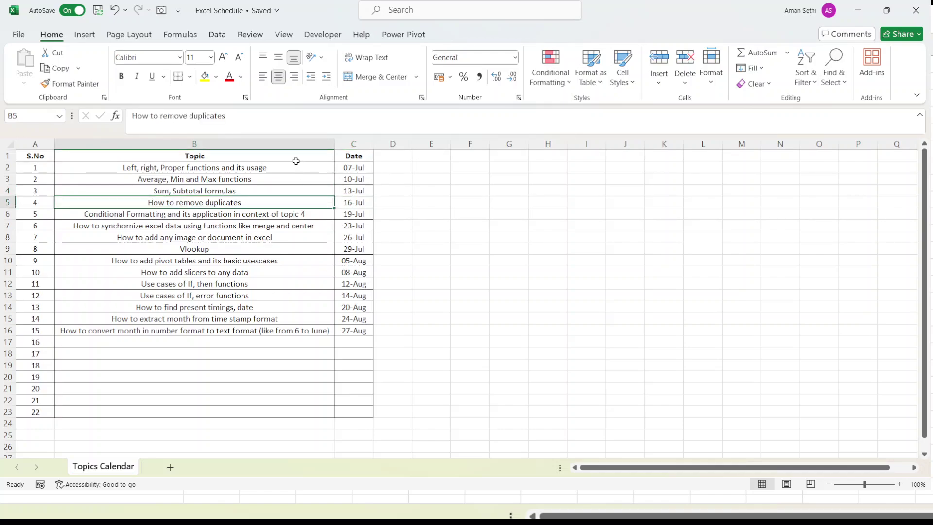
{"action": "left_click_drag", "start_coordinate": [296, 159], "coordinate": [293, 194]}
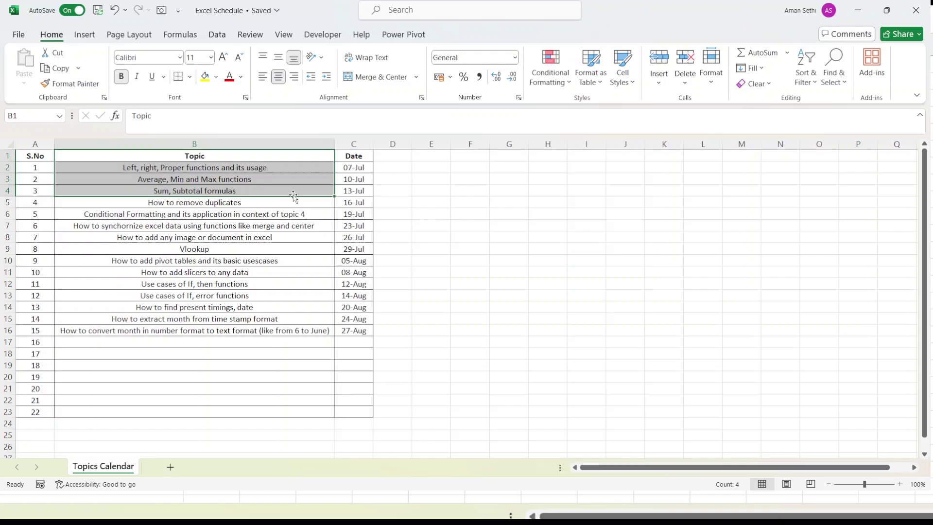
{"action": "mouse_move", "coordinate": [292, 156]}
{"action": "left_mouse_down"}
{"action": "mouse_move", "coordinate": [337, 157]}
{"action": "mouse_move", "coordinate": [336, 191]}
{"action": "left_mouse_up"}
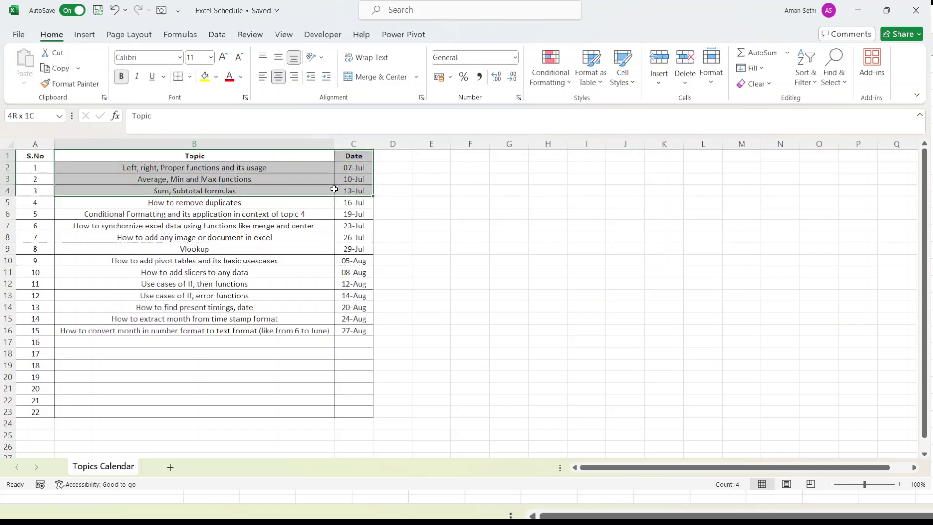
{"action": "left_click", "coordinate": [303, 187]}
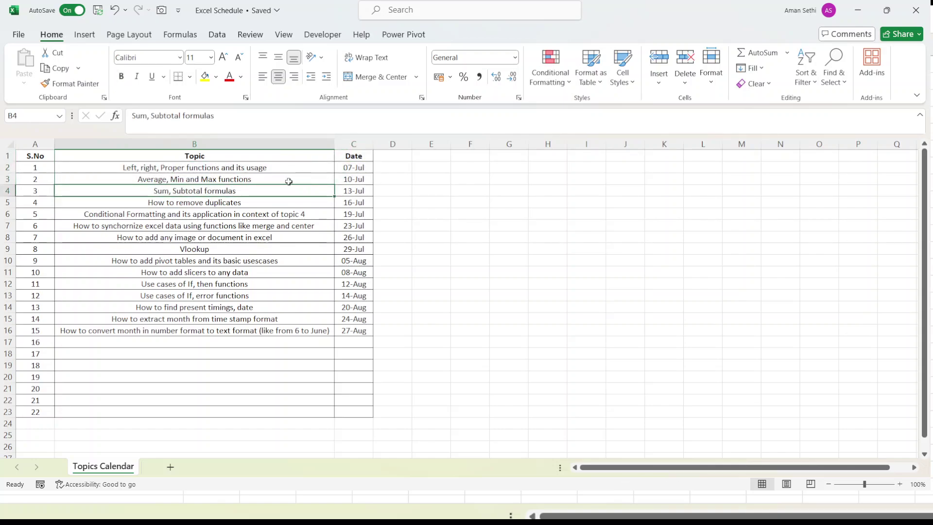
{"action": "left_click", "coordinate": [284, 179]}
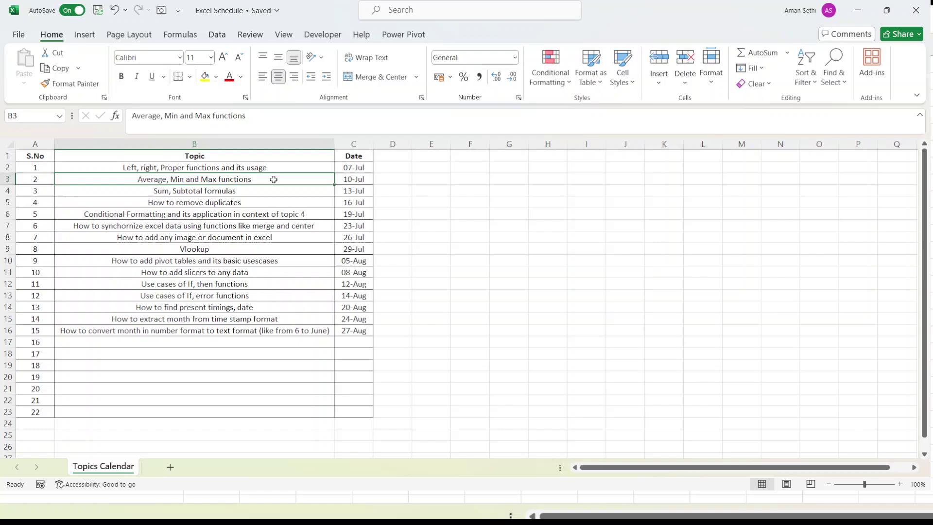
{"action": "left_click", "coordinate": [258, 168]}
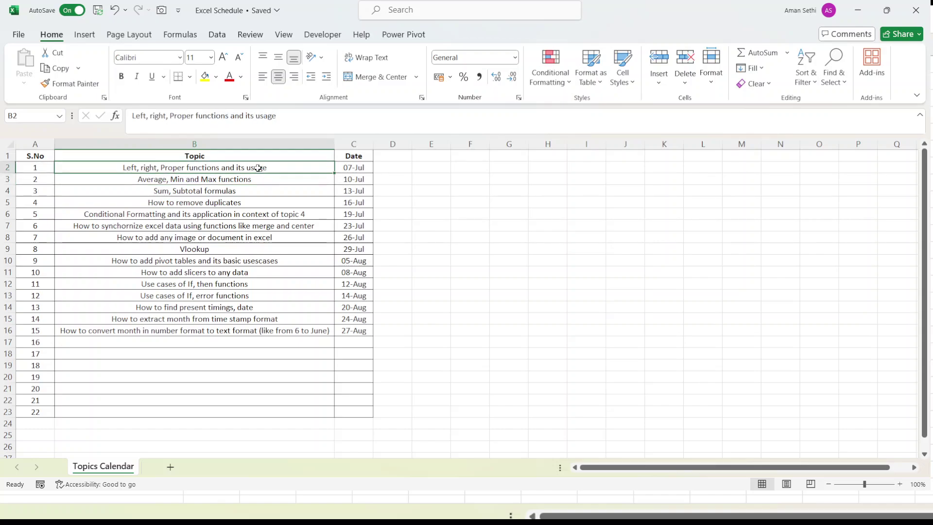
{"action": "left_click", "coordinate": [253, 193]}
{"action": "left_click", "coordinate": [343, 191]}
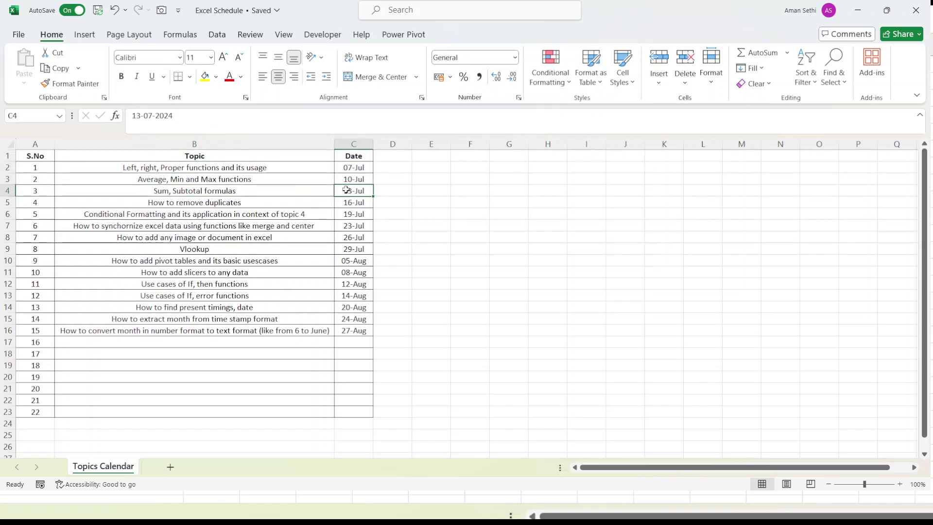
{"action": "left_click", "coordinate": [343, 167]}
{"action": "left_click_drag", "start_coordinate": [343, 168], "coordinate": [344, 192]}
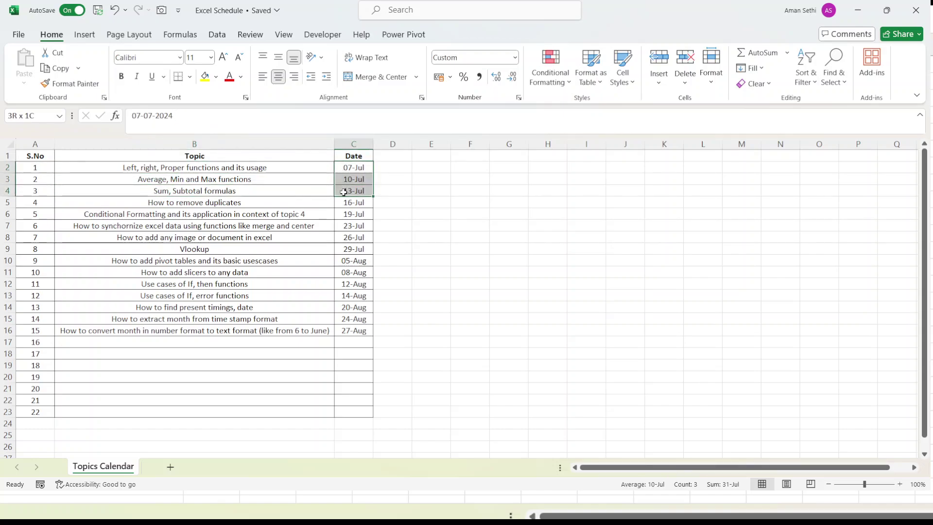
{"action": "left_click", "coordinate": [306, 191]}
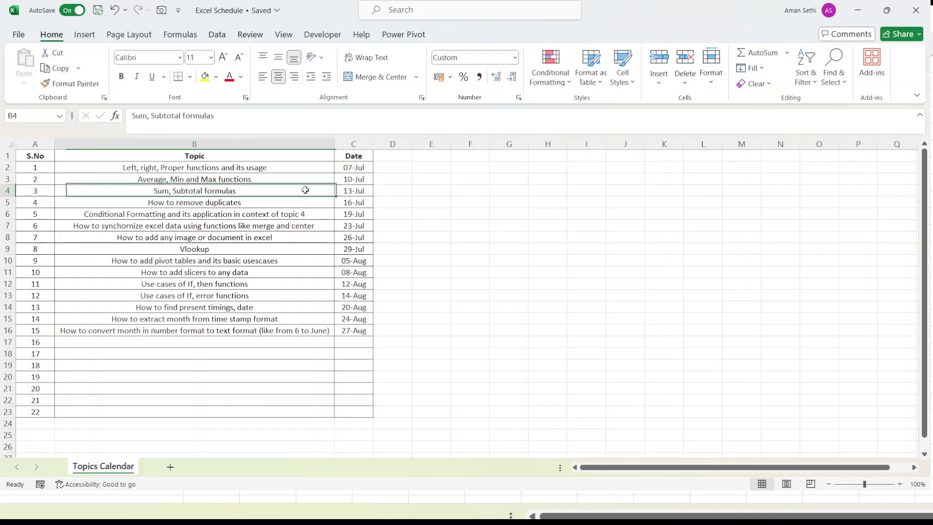
{"action": "left_click", "coordinate": [170, 467]}
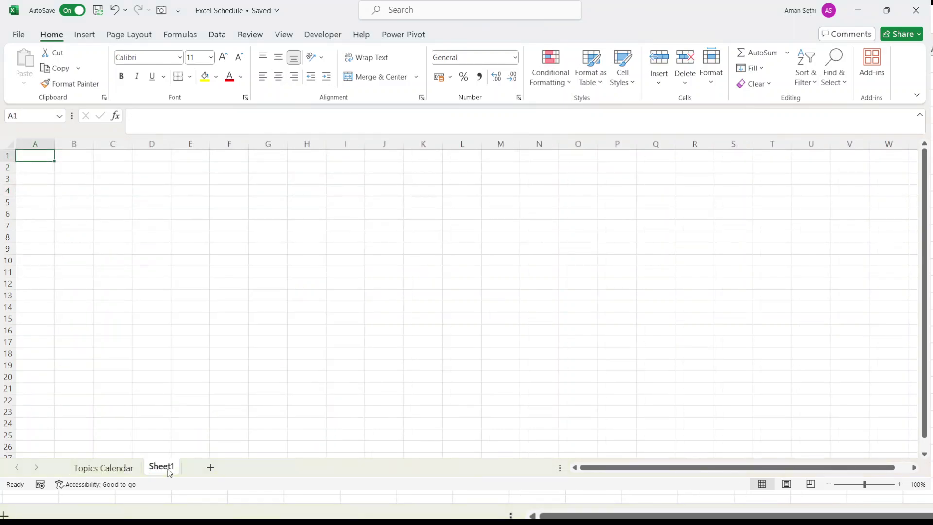
{"action": "key", "text": "ctrl+z"}
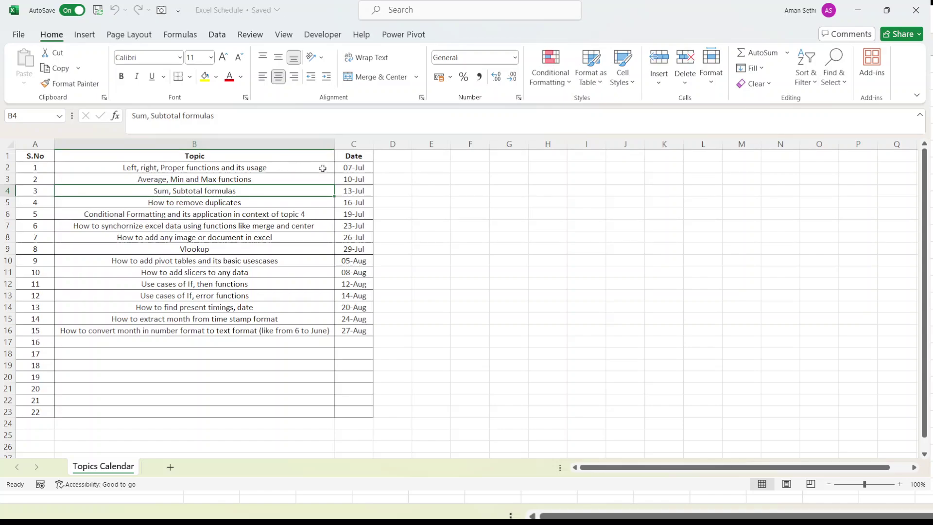
{"action": "left_click_drag", "start_coordinate": [327, 170], "coordinate": [320, 193]}
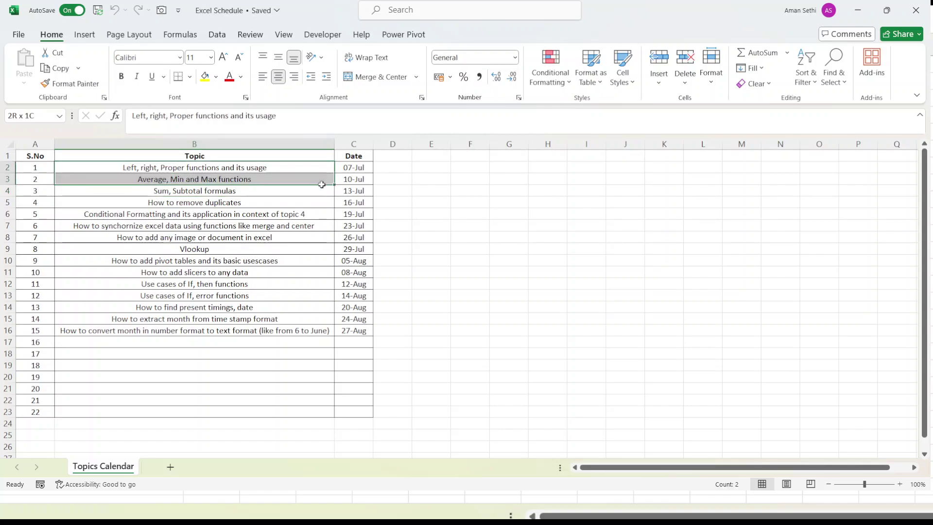
{"action": "left_click", "coordinate": [301, 202]}
{"action": "mouse_move", "coordinate": [311, 156]}
{"action": "left_mouse_down"}
{"action": "mouse_move", "coordinate": [346, 201]}
{"action": "mouse_move", "coordinate": [346, 193]}
{"action": "left_mouse_up"}
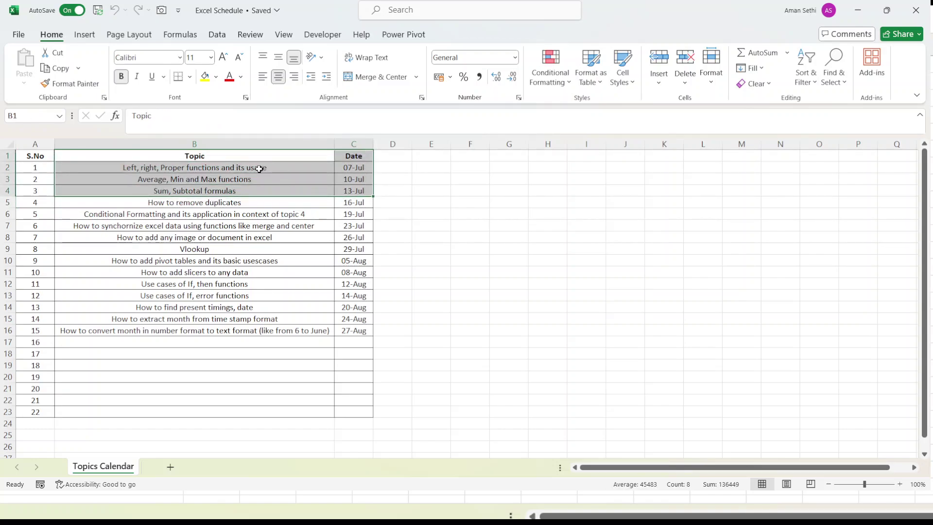
{"action": "mouse_move", "coordinate": [266, 169]}
{"action": "left_mouse_down"}
{"action": "mouse_move", "coordinate": [306, 191]}
{"action": "mouse_move", "coordinate": [350, 192]}
{"action": "left_mouse_up"}
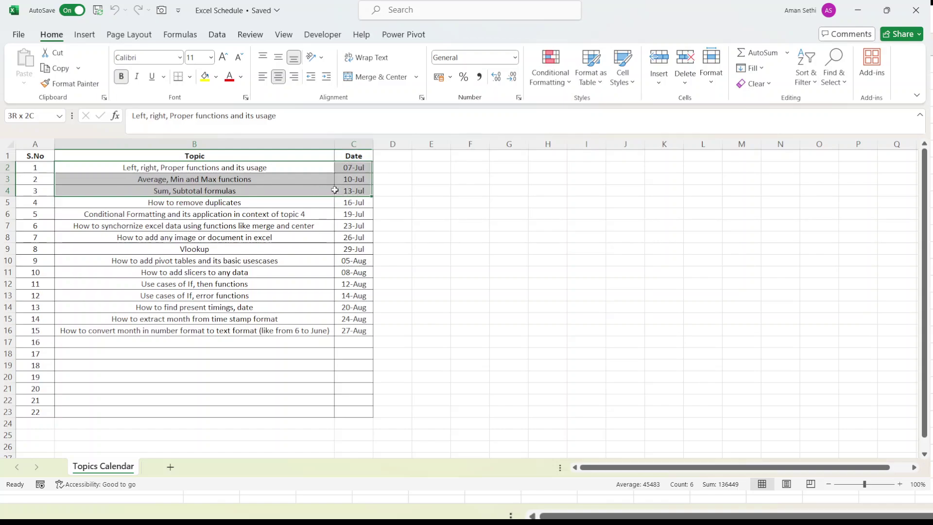
{"action": "left_click", "coordinate": [297, 180]}
{"action": "mouse_move", "coordinate": [282, 203]}
{"action": "left_mouse_down"}
{"action": "mouse_move", "coordinate": [321, 234]}
{"action": "mouse_move", "coordinate": [348, 227]}
{"action": "left_mouse_up"}
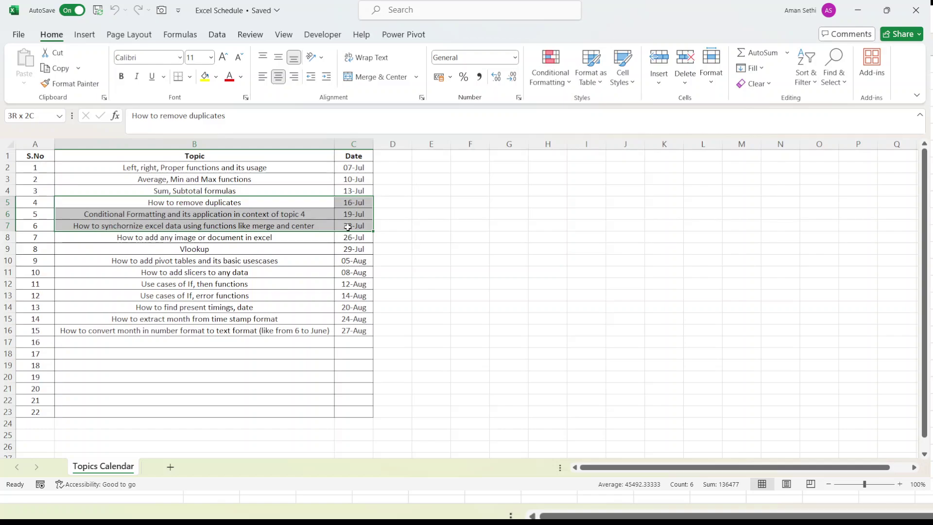
{"action": "left_click_drag", "start_coordinate": [348, 227], "coordinate": [349, 227]}
{"action": "mouse_move", "coordinate": [298, 203]}
{"action": "left_mouse_down"}
{"action": "mouse_move", "coordinate": [334, 225]}
{"action": "mouse_move", "coordinate": [341, 204]}
{"action": "mouse_move", "coordinate": [342, 223]}
{"action": "left_mouse_up"}
{"action": "mouse_move", "coordinate": [297, 203]}
{"action": "left_mouse_down"}
{"action": "mouse_move", "coordinate": [352, 207]}
{"action": "mouse_move", "coordinate": [352, 226]}
{"action": "left_mouse_up"}
{"action": "left_click_drag", "start_coordinate": [298, 203], "coordinate": [352, 226]}
{"action": "left_click", "coordinate": [314, 202]}
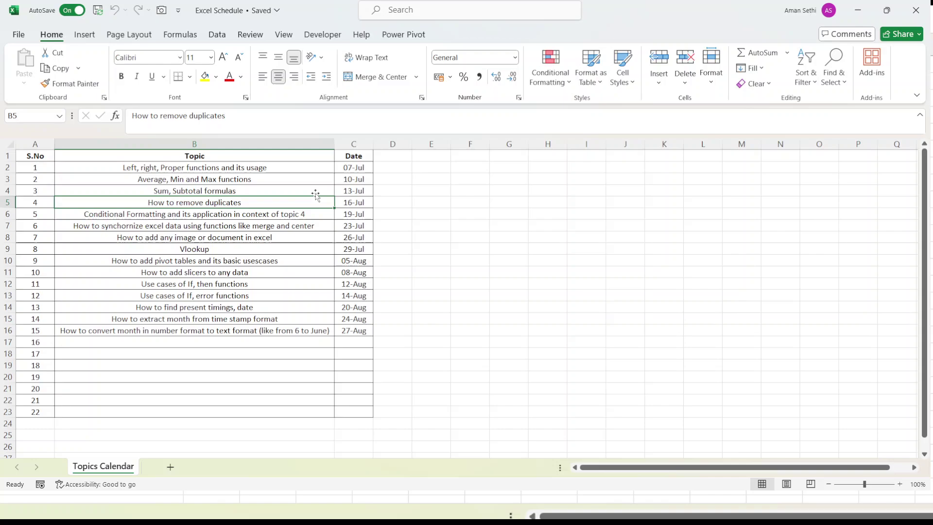
{"action": "left_click", "coordinate": [289, 168]}
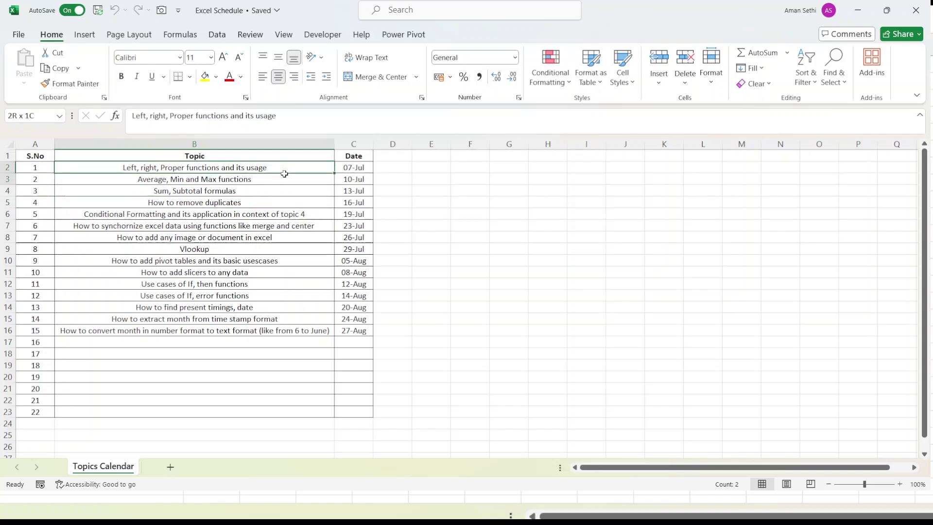
{"action": "mouse_move", "coordinate": [285, 169]}
{"action": "left_mouse_down"}
{"action": "mouse_move", "coordinate": [282, 192]}
{"action": "mouse_move", "coordinate": [350, 192]}
{"action": "mouse_move", "coordinate": [319, 227]}
{"action": "mouse_move", "coordinate": [291, 332]}
{"action": "left_mouse_up"}
{"action": "left_click", "coordinate": [309, 205]}
{"action": "left_click", "coordinate": [311, 238]}
{"action": "left_click", "coordinate": [288, 284]}
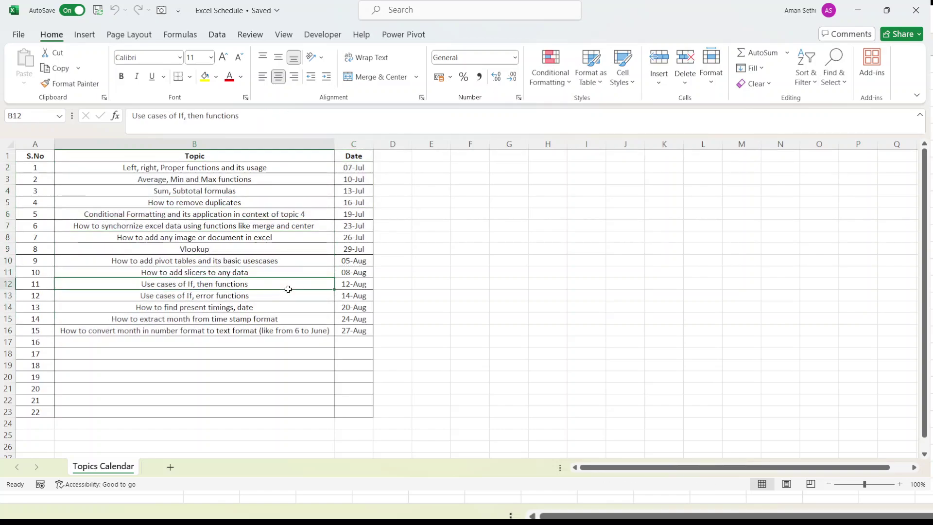
{"action": "left_click", "coordinate": [277, 215]}
{"action": "left_click_drag", "start_coordinate": [244, 158], "coordinate": [229, 266]}
{"action": "left_click", "coordinate": [230, 215]}
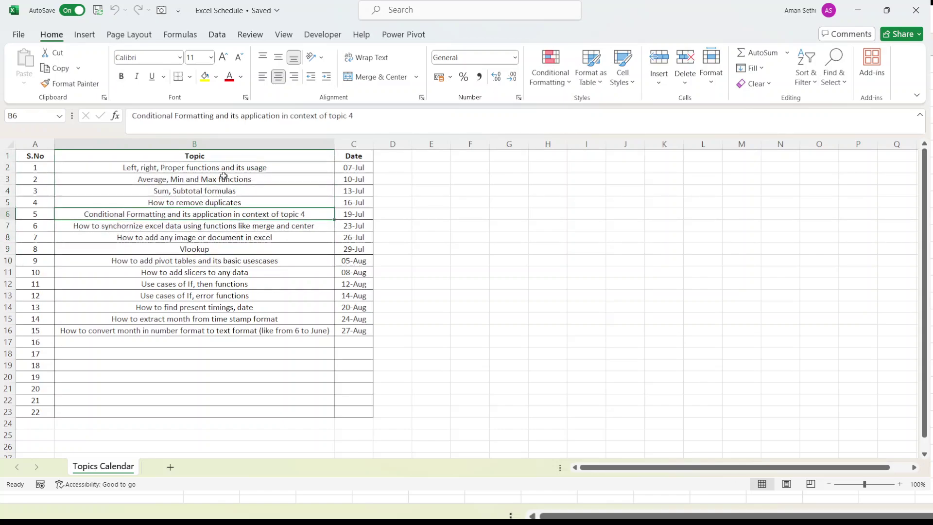
{"action": "left_click_drag", "start_coordinate": [225, 169], "coordinate": [226, 285]}
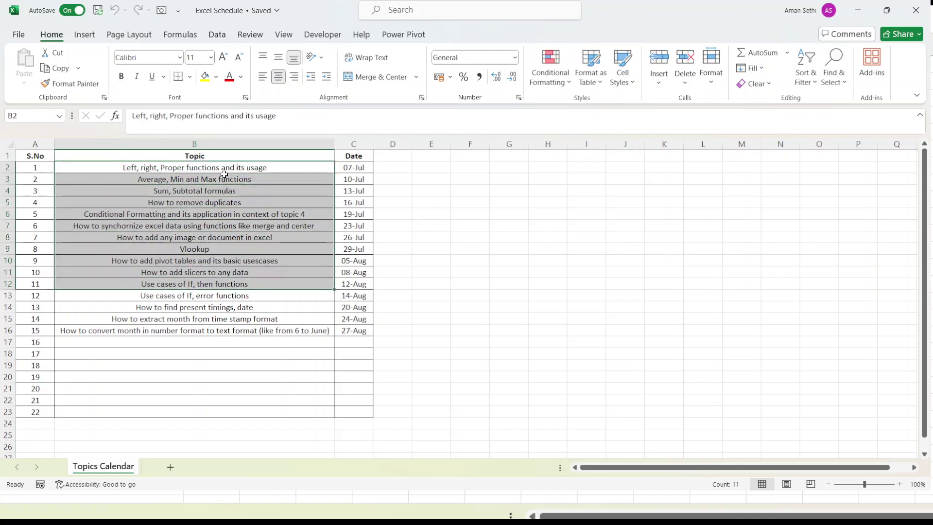
{"action": "left_click_drag", "start_coordinate": [215, 156], "coordinate": [219, 283]}
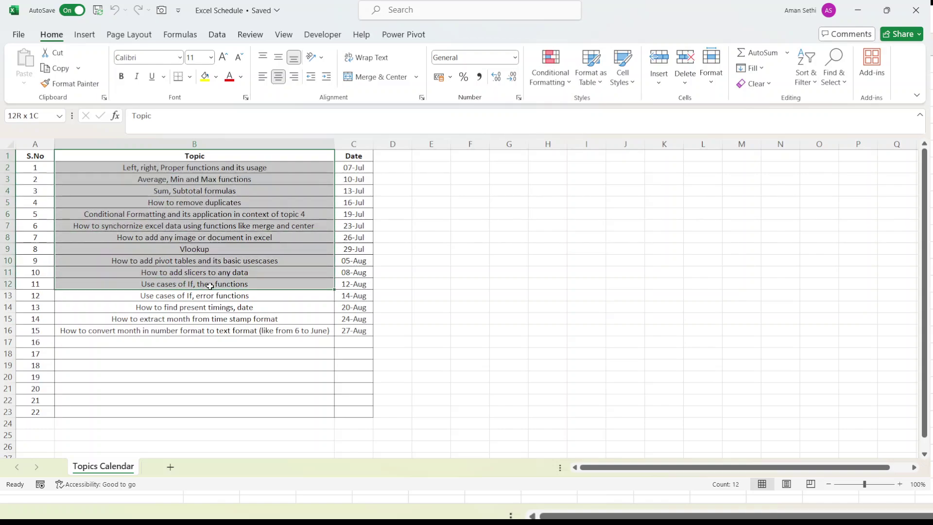
{"action": "left_click", "coordinate": [217, 203]}
{"action": "left_click_drag", "start_coordinate": [226, 156], "coordinate": [225, 273]}
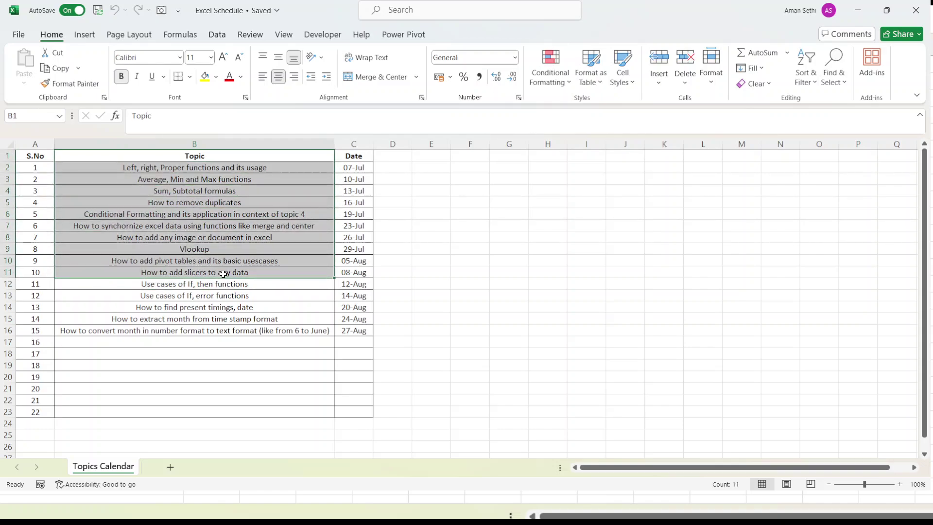
{"action": "left_click", "coordinate": [236, 226]}
{"action": "left_click", "coordinate": [252, 193]}
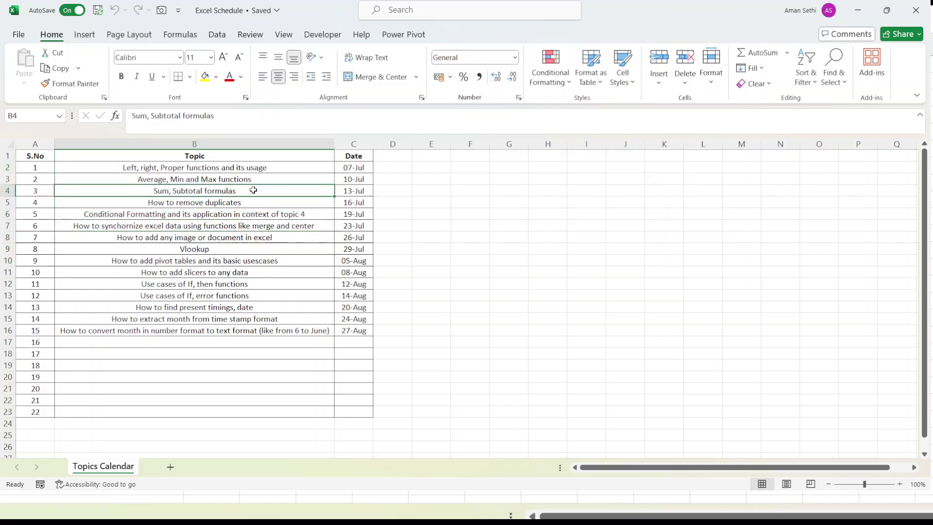
{"action": "left_click_drag", "start_coordinate": [226, 156], "coordinate": [218, 296]}
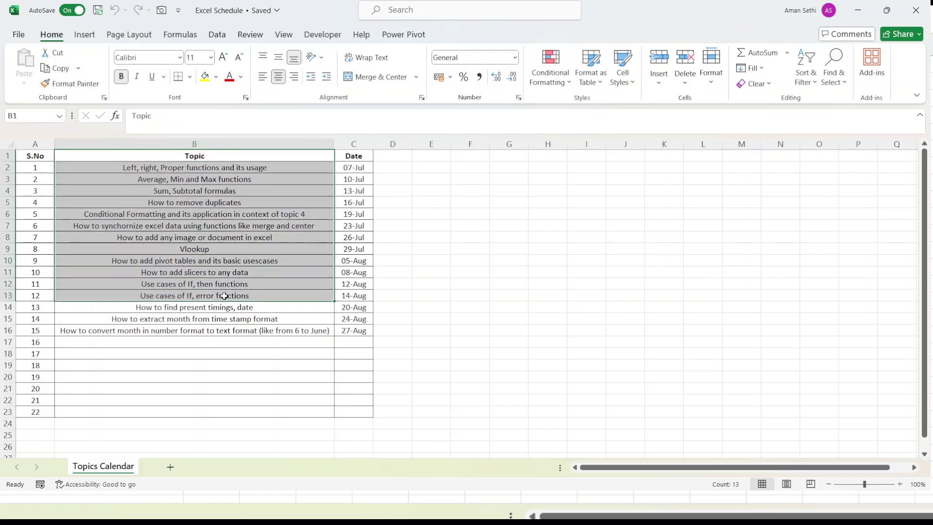
{"action": "left_click", "coordinate": [254, 237]}
{"action": "left_click", "coordinate": [288, 169]}
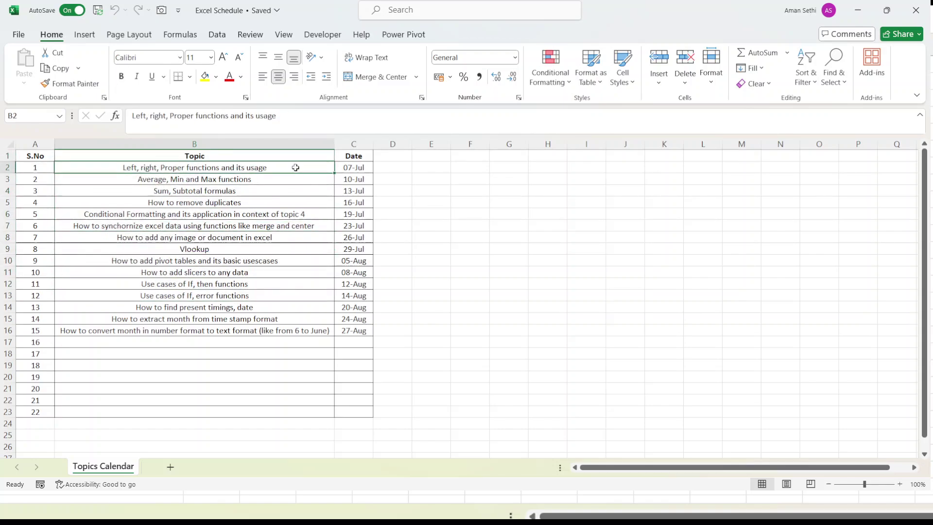